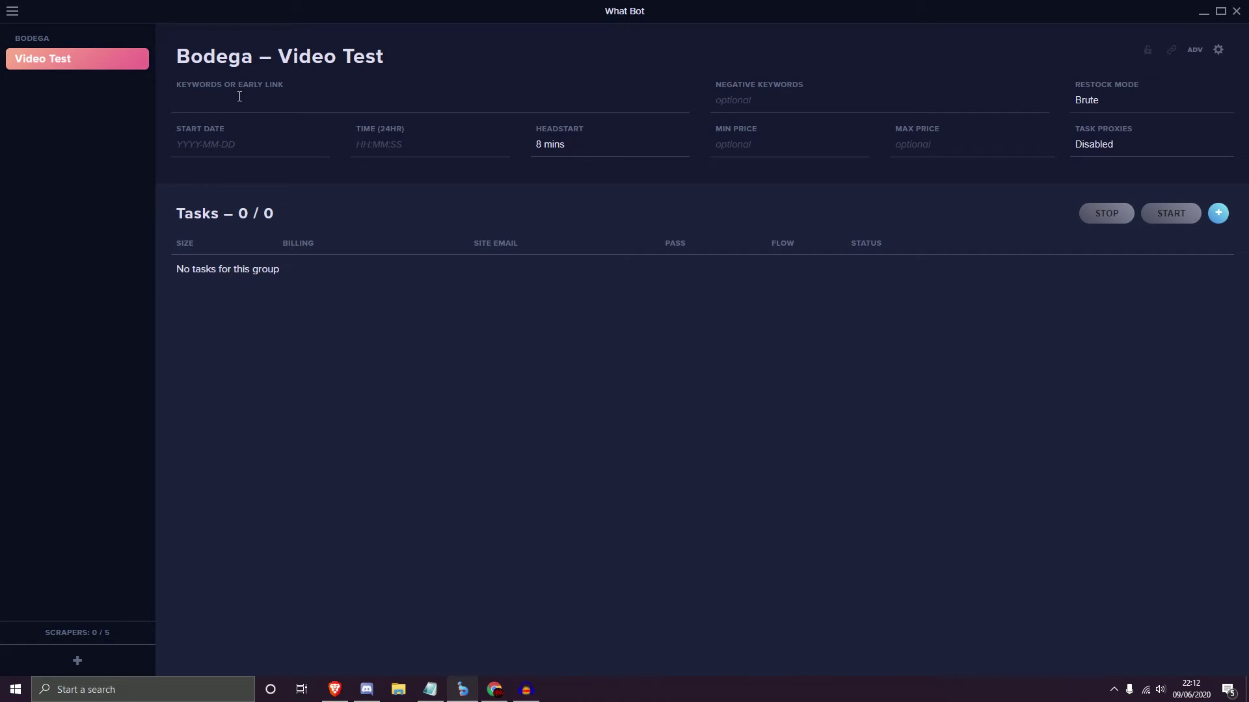
- Paste the bdgastore cloud-terry-1 product link as the early link, keeping Brute restock mode
left_click(239, 97)
key("ctrl+v")
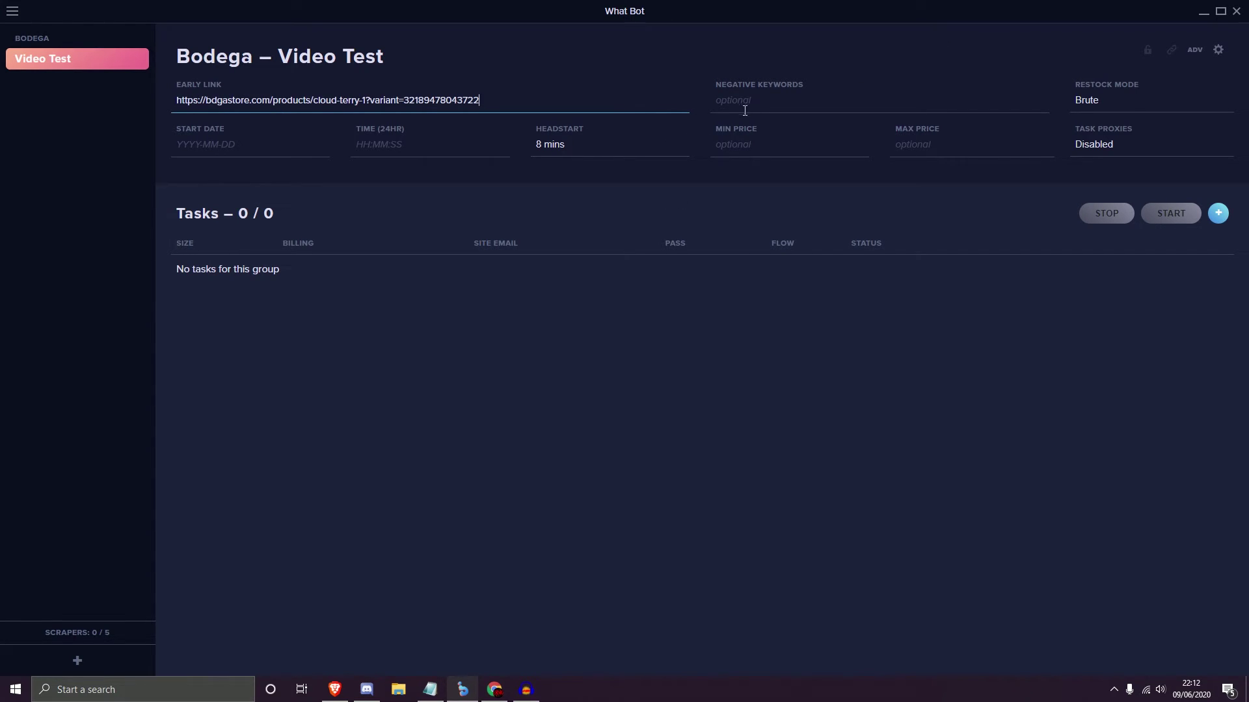
left_click(1085, 104)
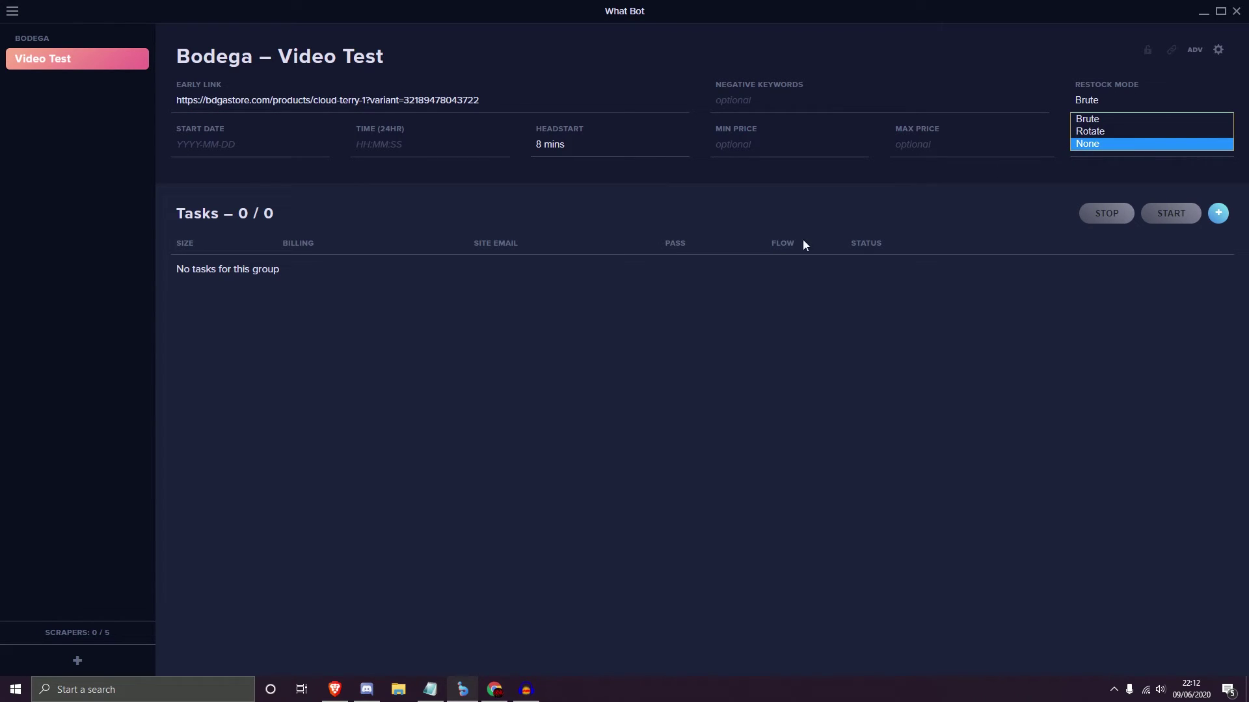
left_click(809, 314)
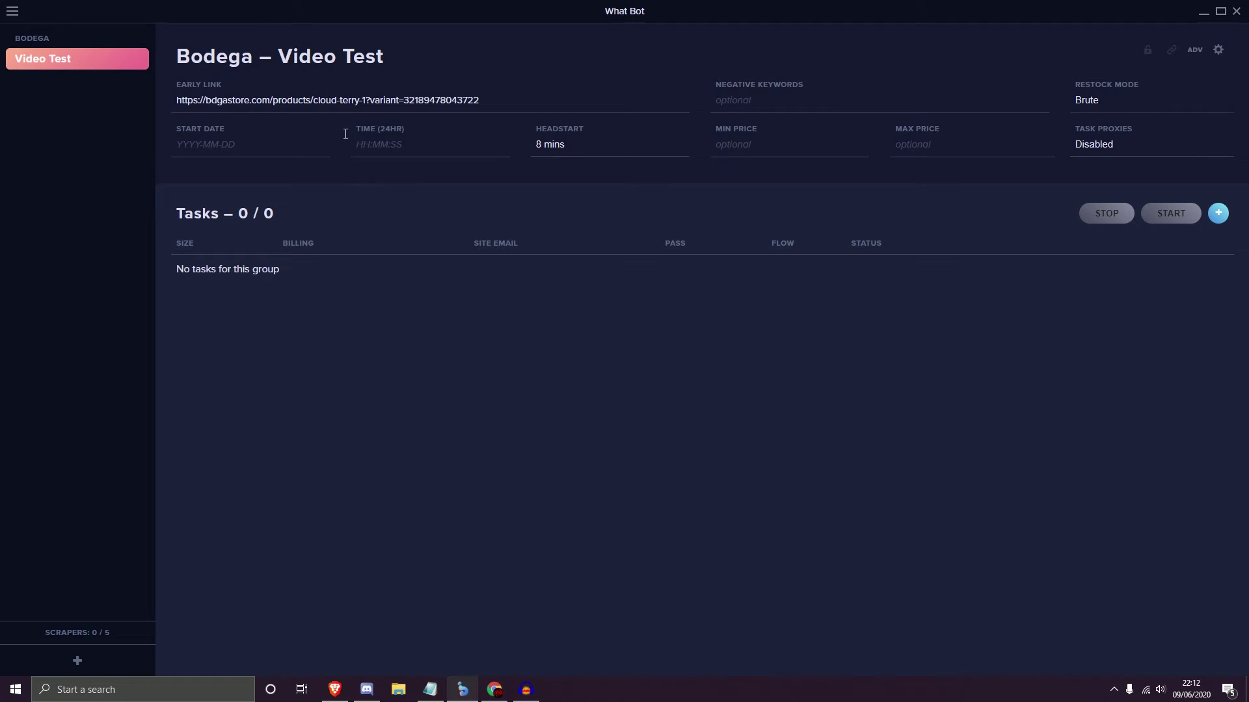
- Set the group's headstart to 4 mins
left_click(231, 128)
left_click(550, 143)
left_click(300, 164)
left_click(545, 150)
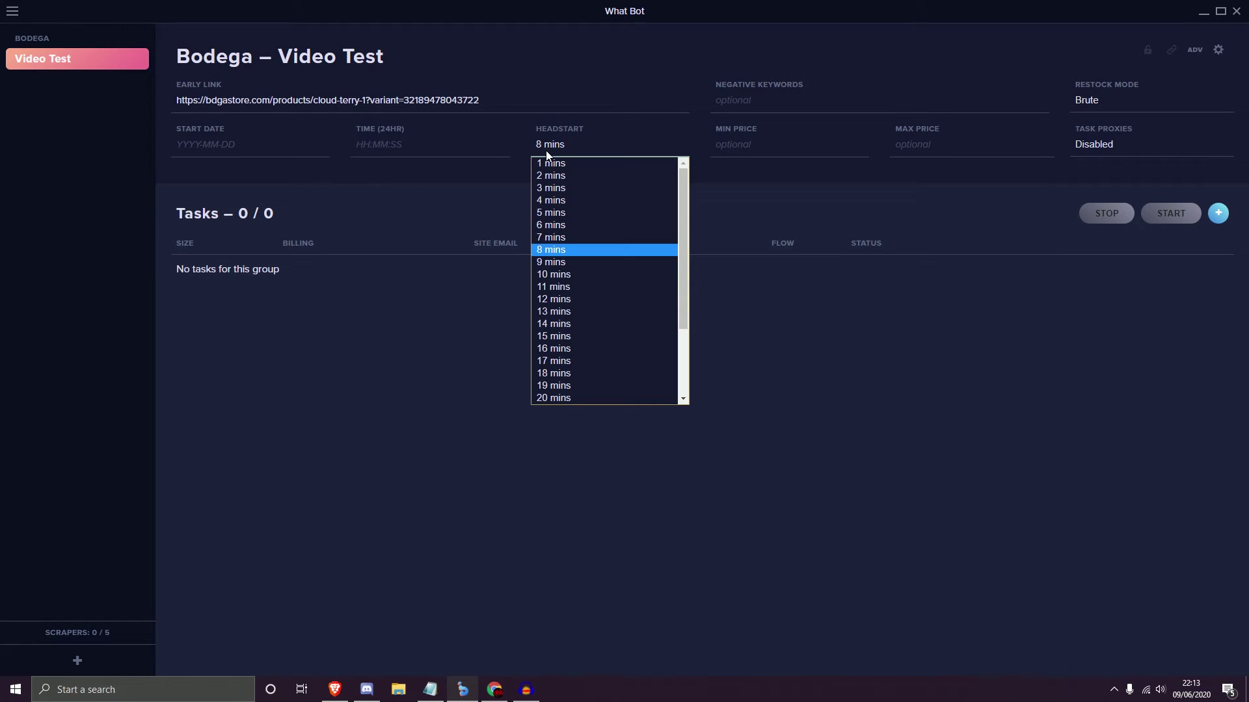
left_click(537, 155)
left_click(416, 142)
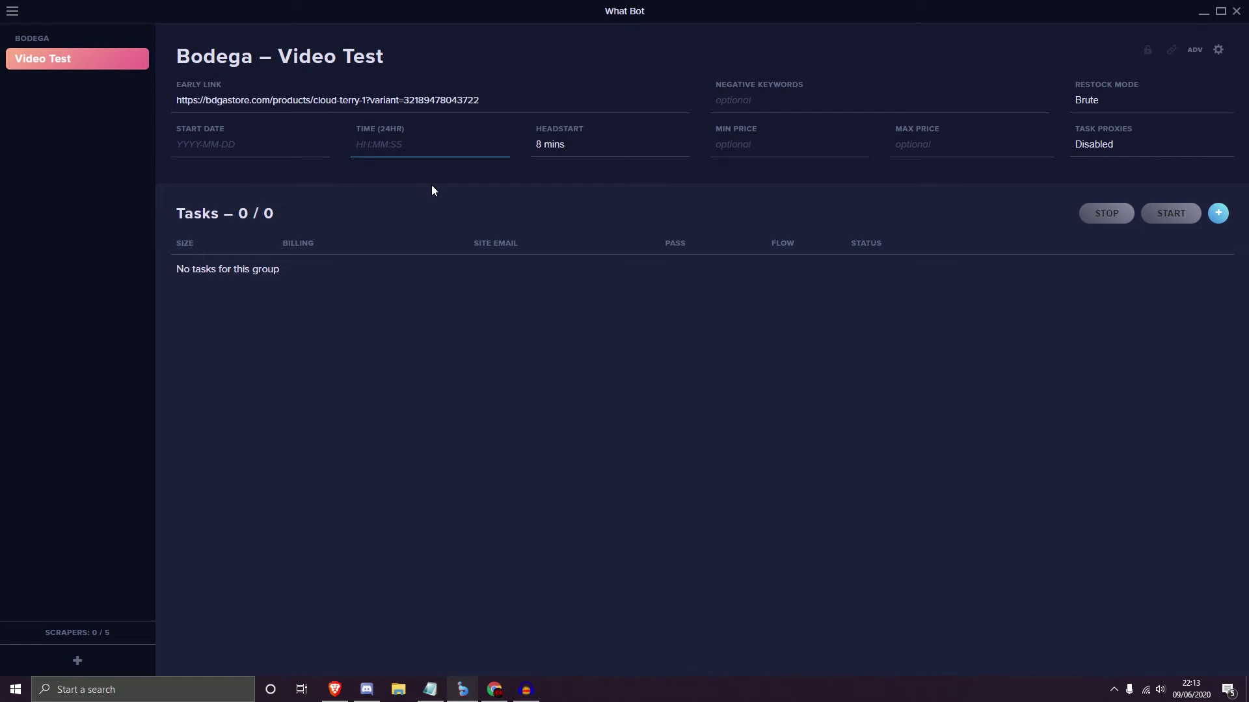
left_click(552, 145)
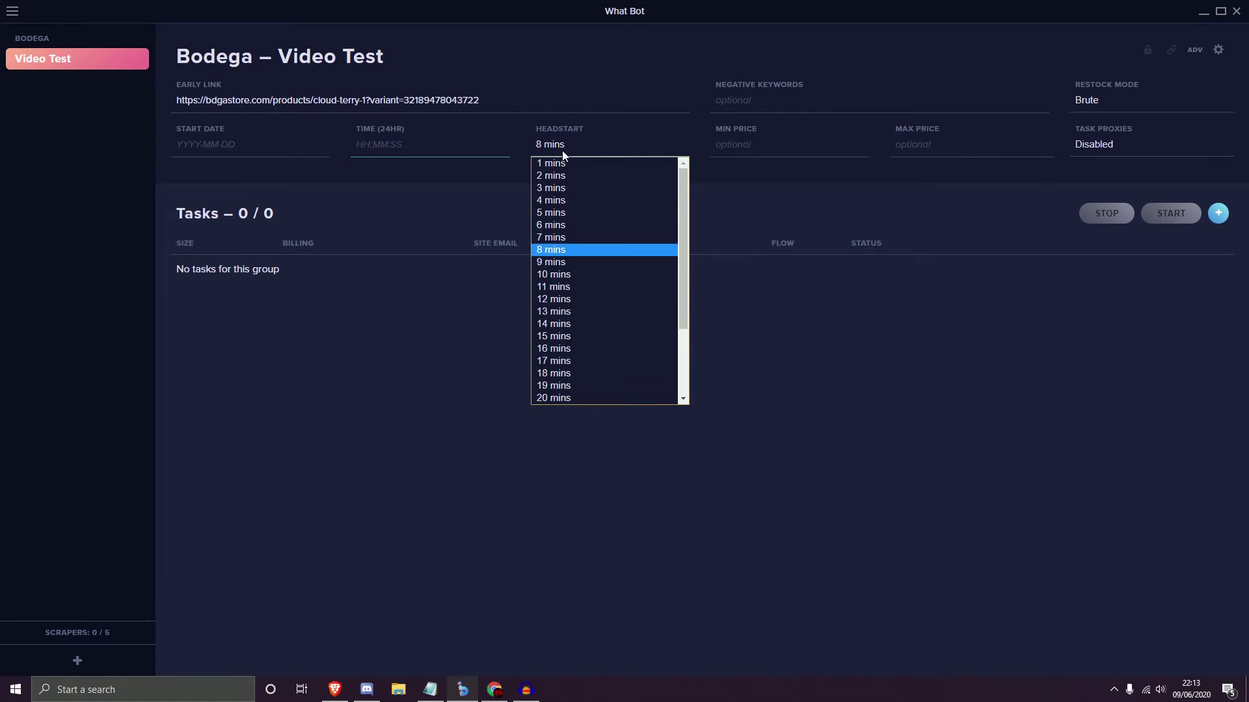
left_click(567, 203)
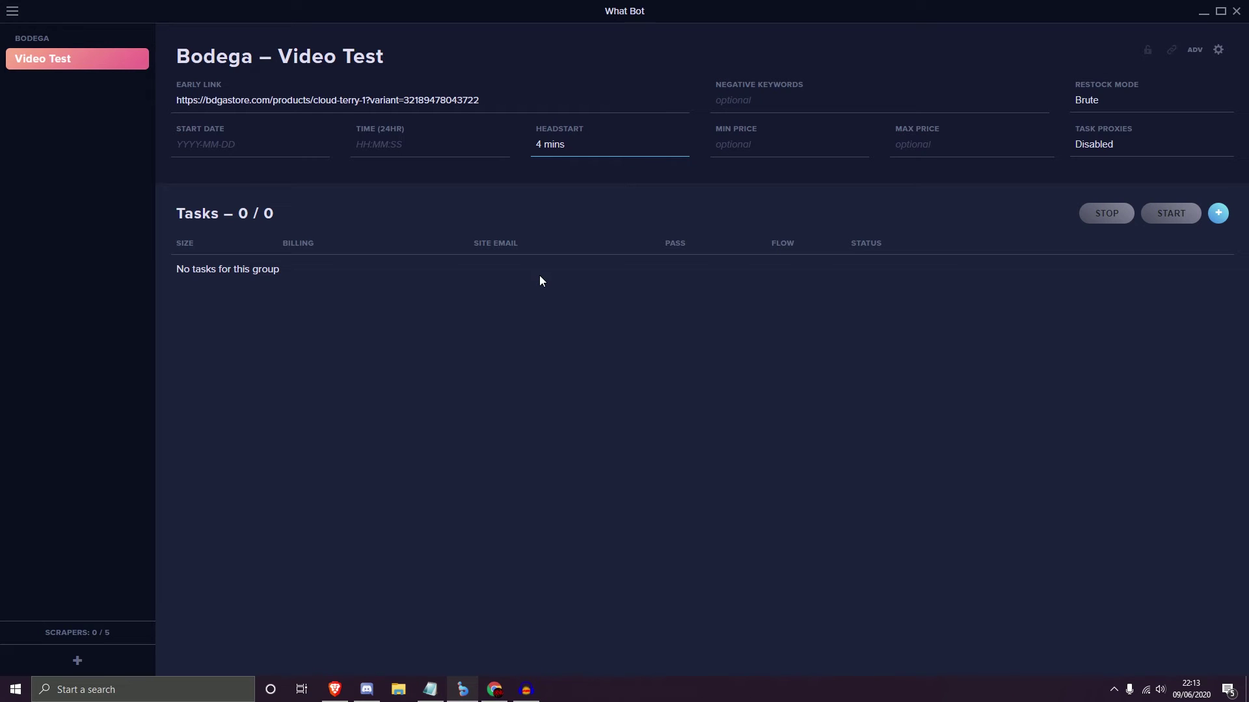
- Leave the price fields as they are and keep Task Proxies Disabled
left_click(742, 141)
left_click(954, 142)
left_click(798, 146)
left_click(1084, 150)
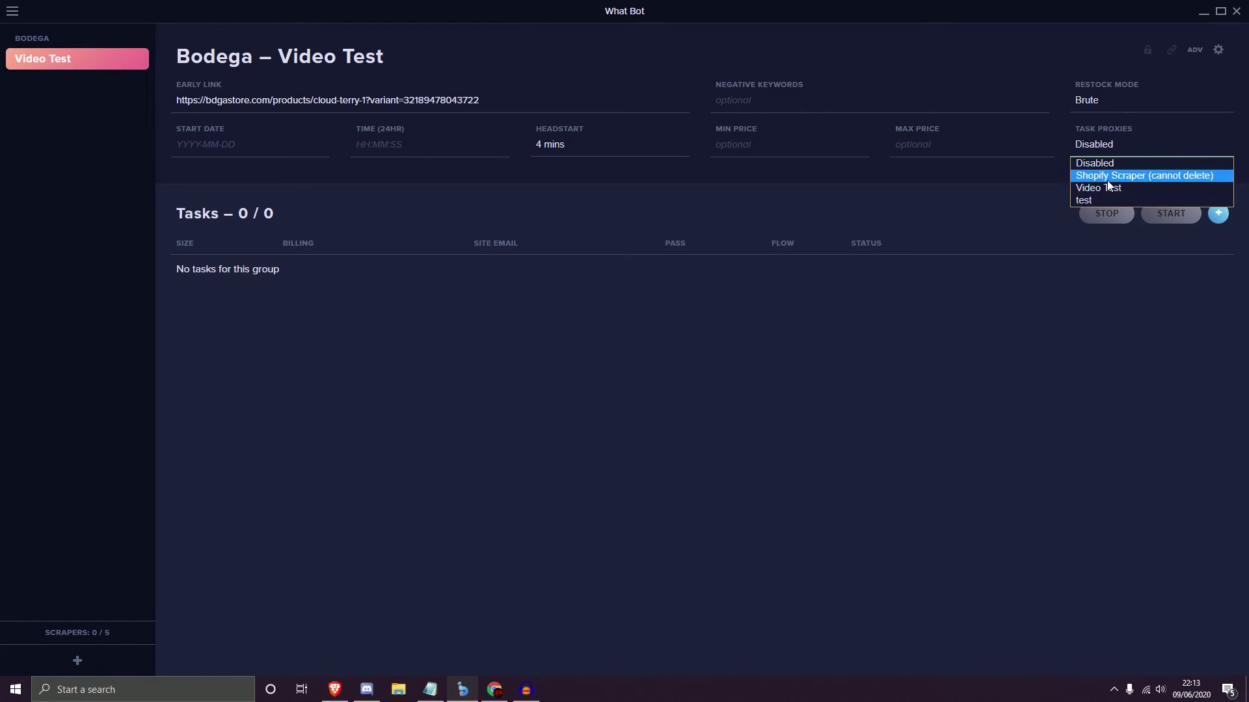
left_click(1103, 227)
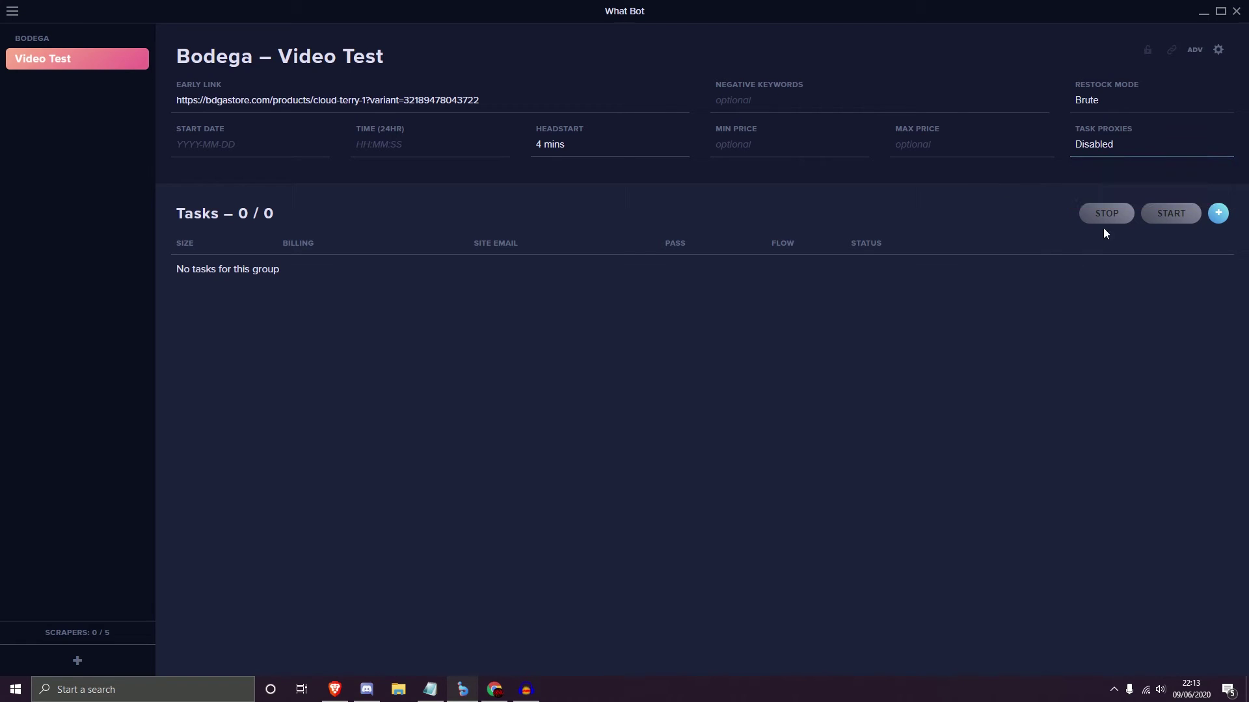
- Enter 5.5,6.0 as the Random Range in the group's advanced options
left_click(1195, 50)
left_click(490, 182)
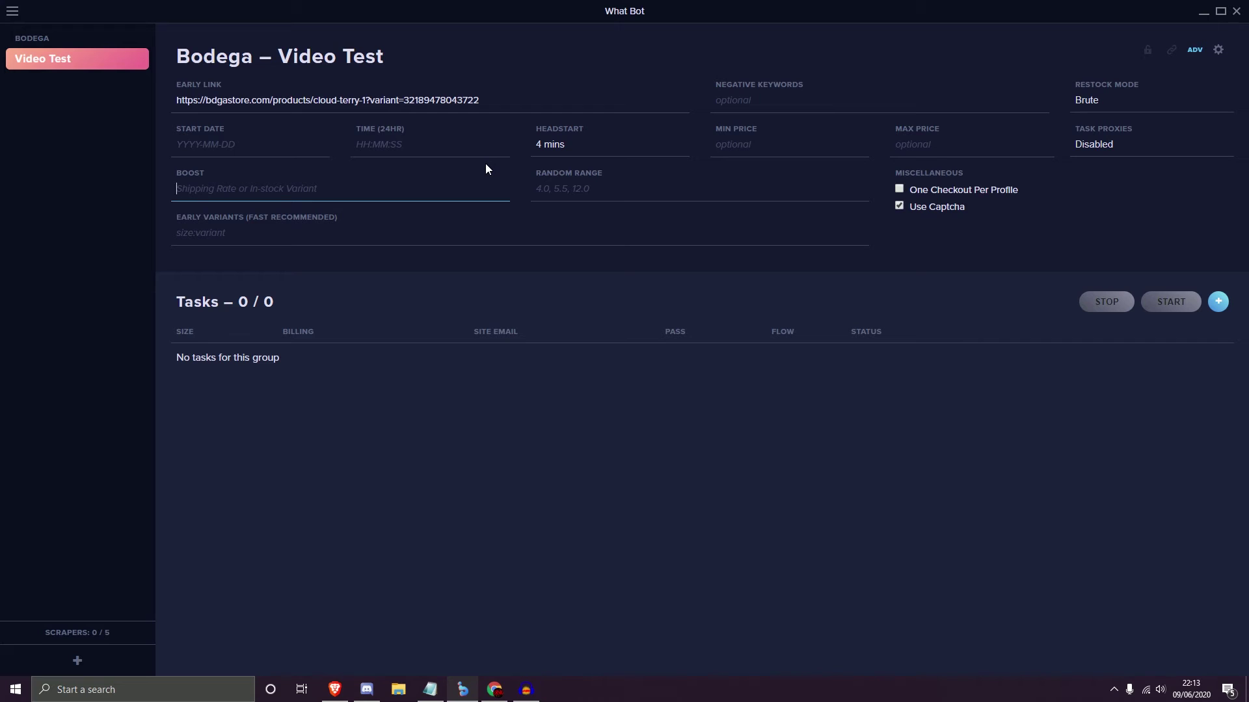
left_click(586, 188)
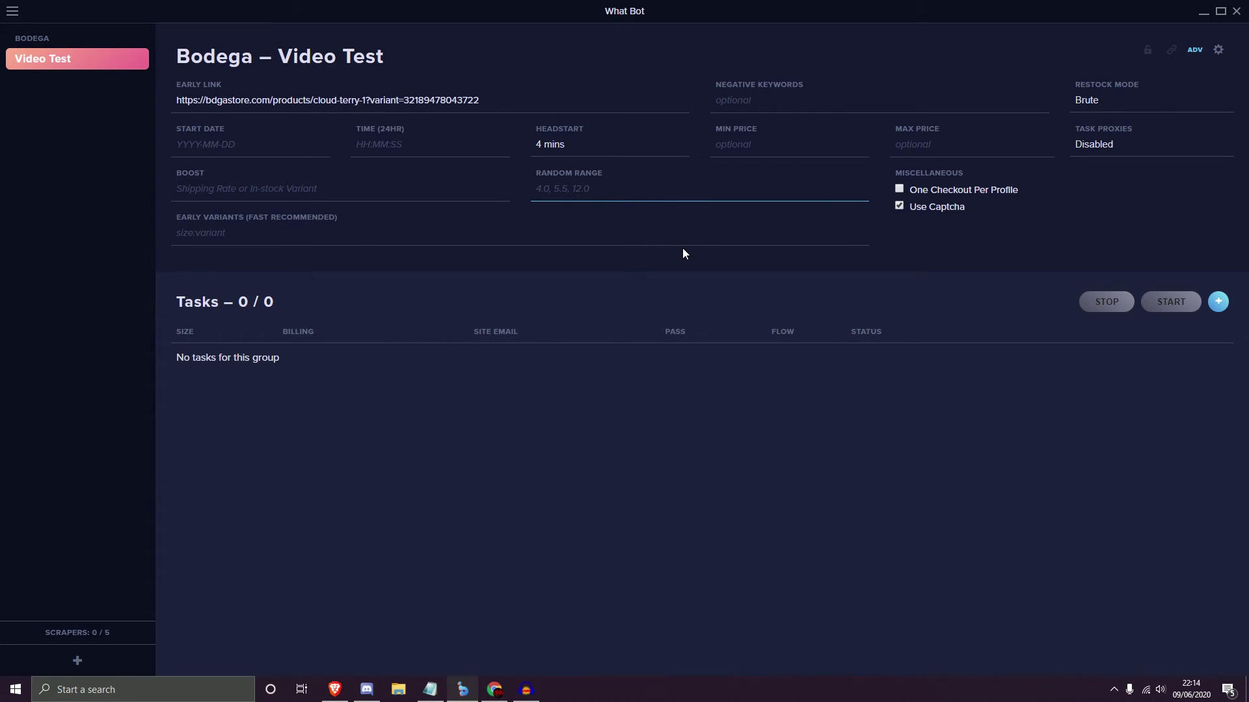
type("5.5,6.0")
- Toggle One Checkout Per Profile and add a Rando task billed to Test Profile
left_click(334, 236)
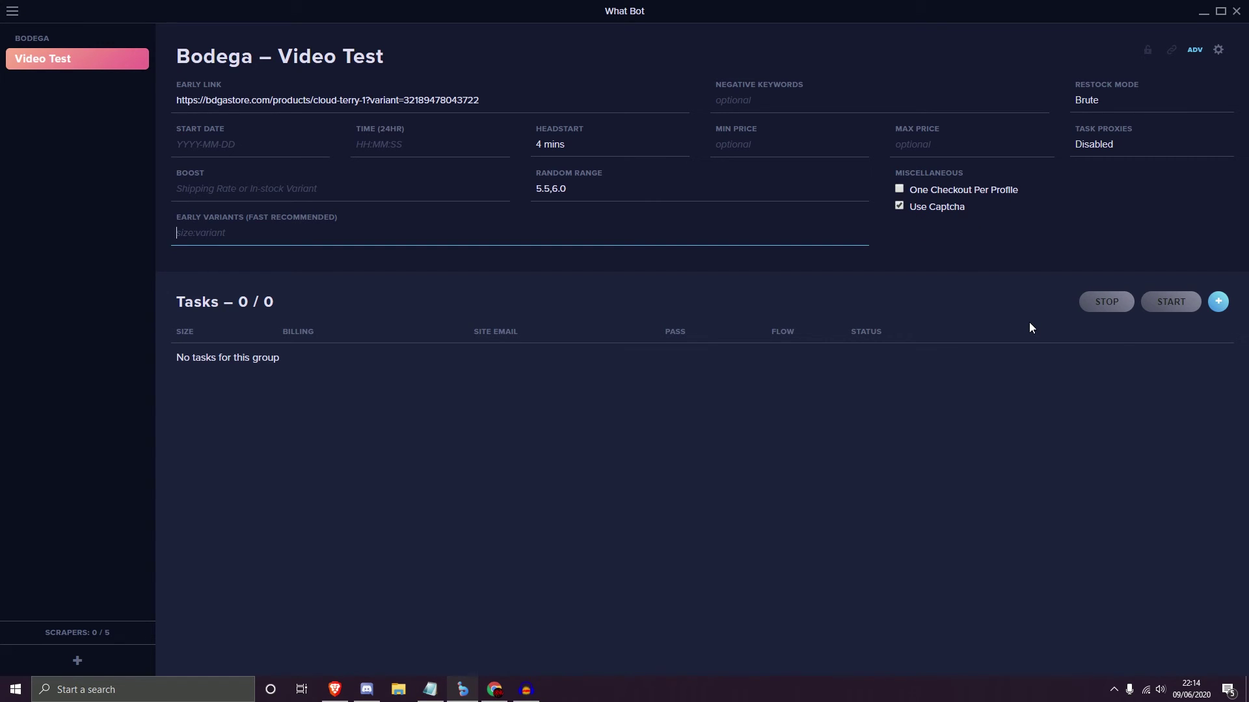
left_click(899, 189)
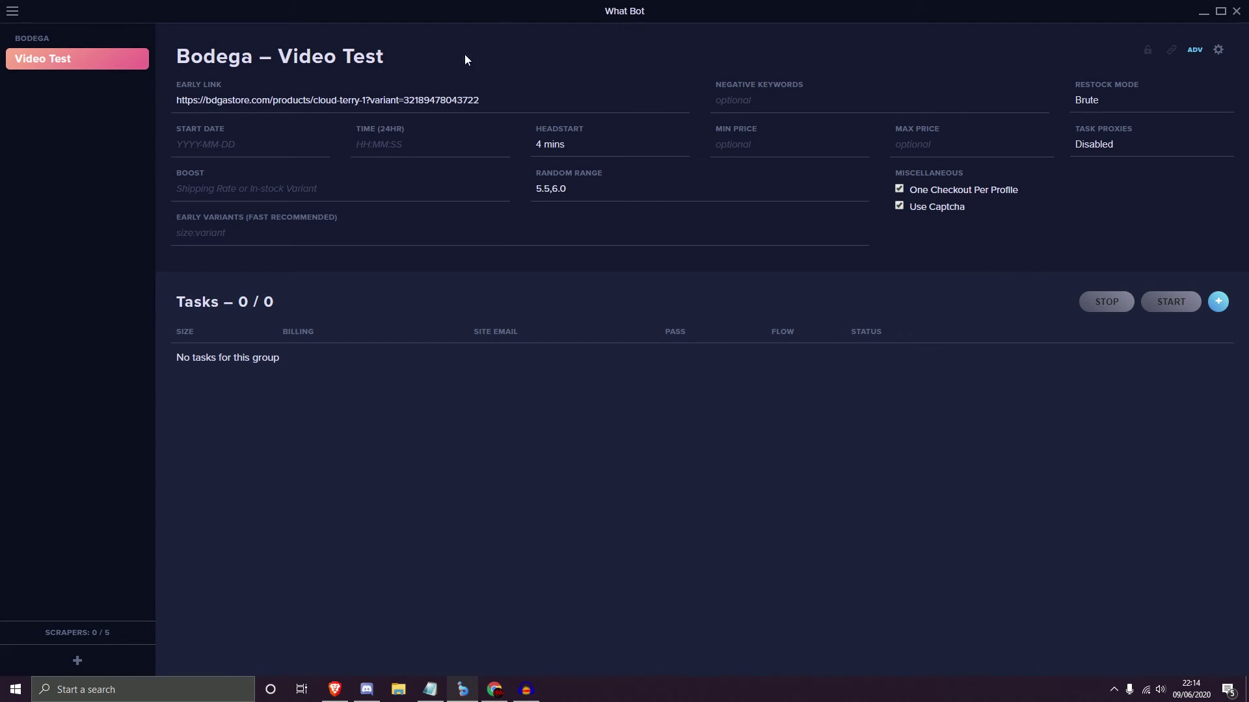
left_click(1218, 303)
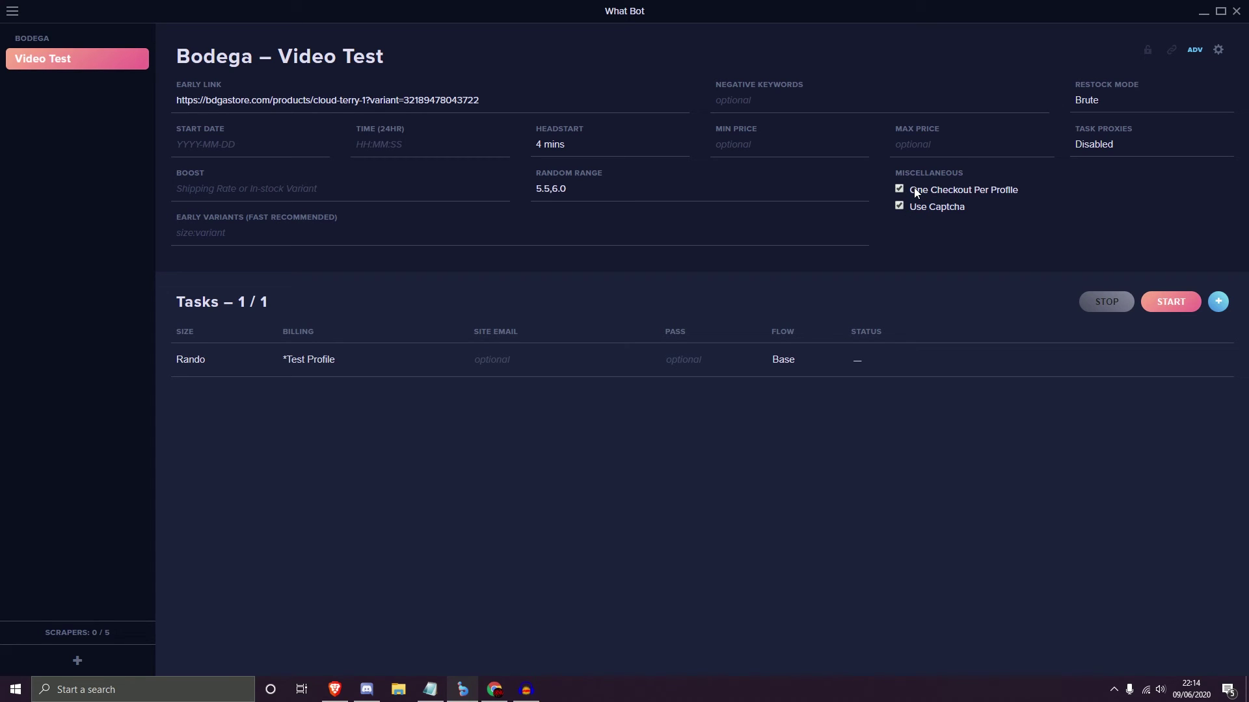
- Add a second task and confirm Video Test as the first task's billing profile
left_click(1217, 302)
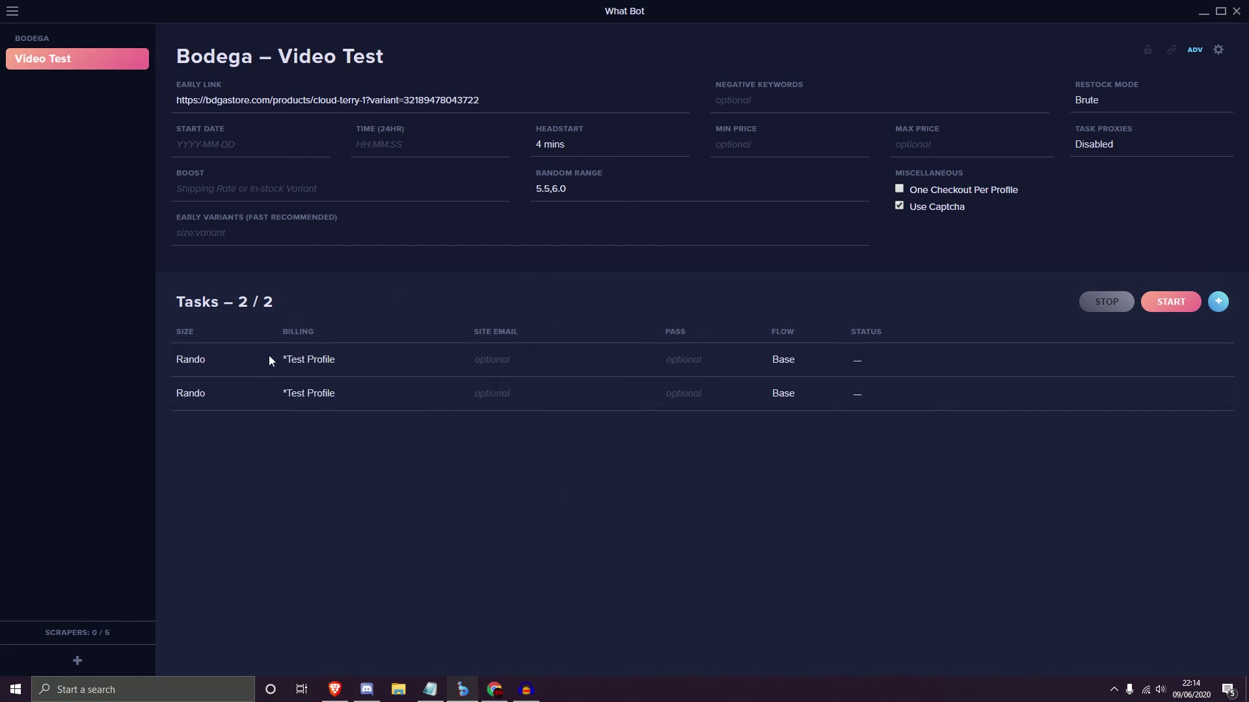
left_click(1219, 50)
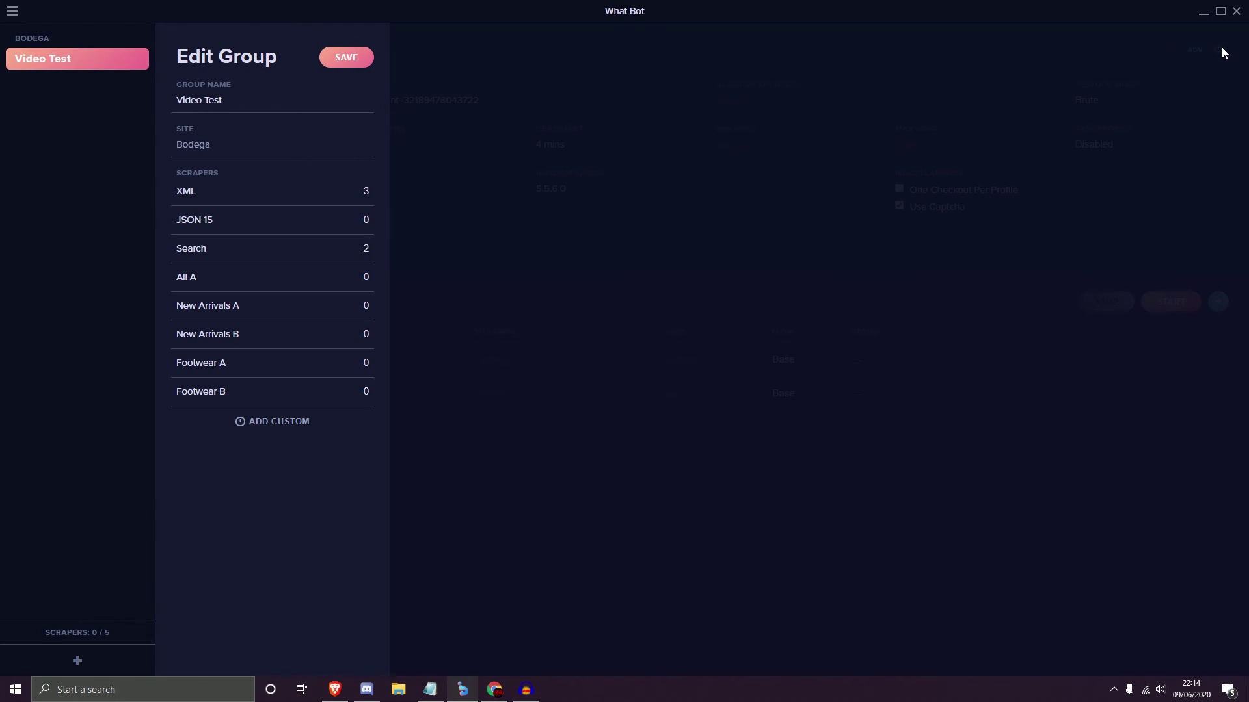
left_click(719, 277)
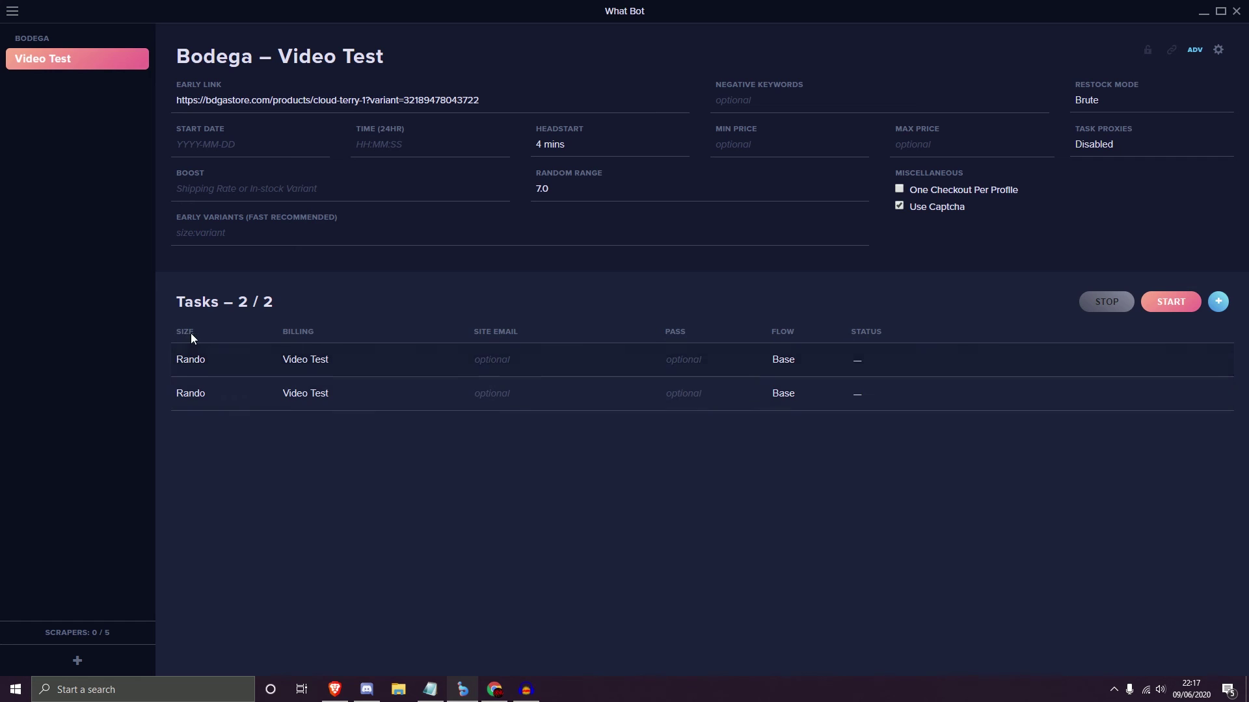
left_click(593, 198)
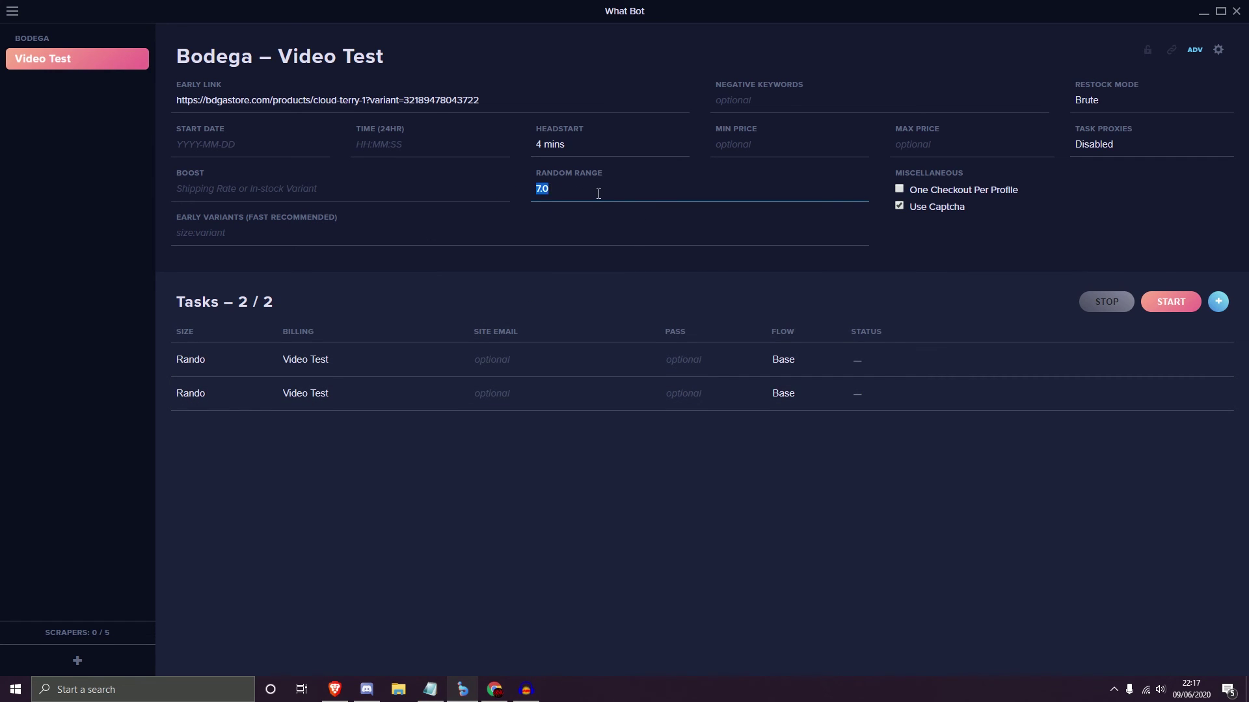
left_click(303, 360)
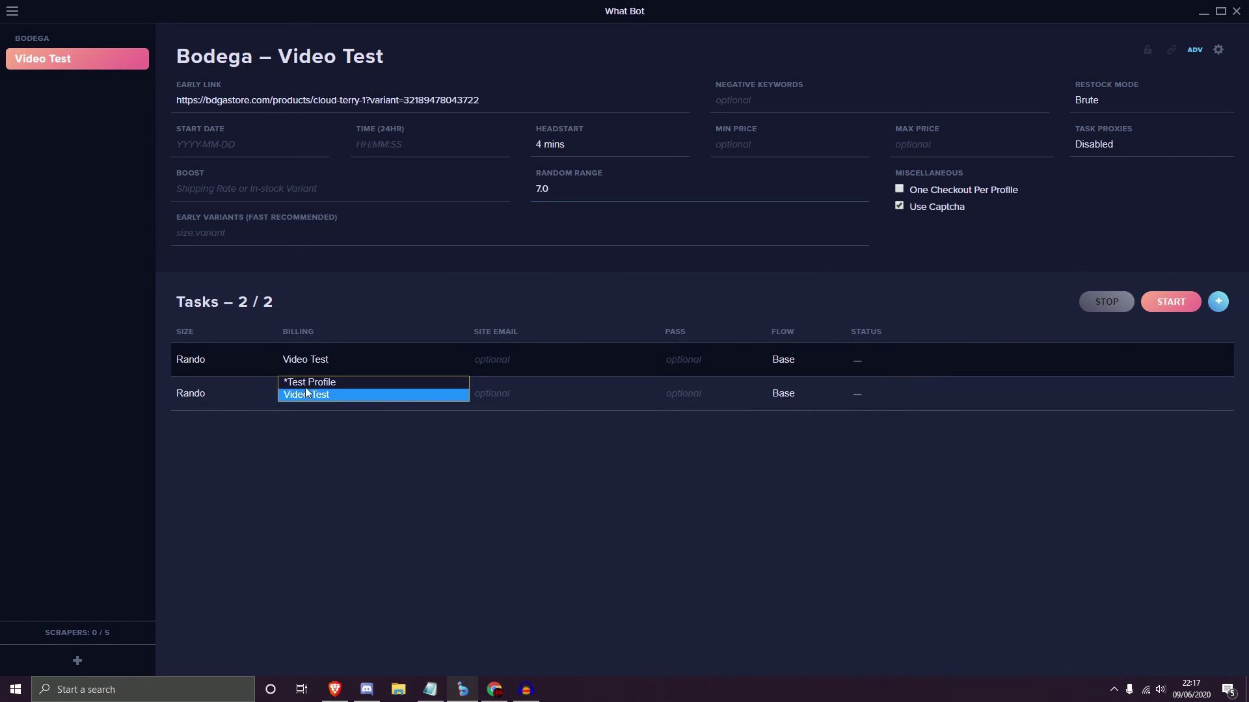
left_click(344, 392)
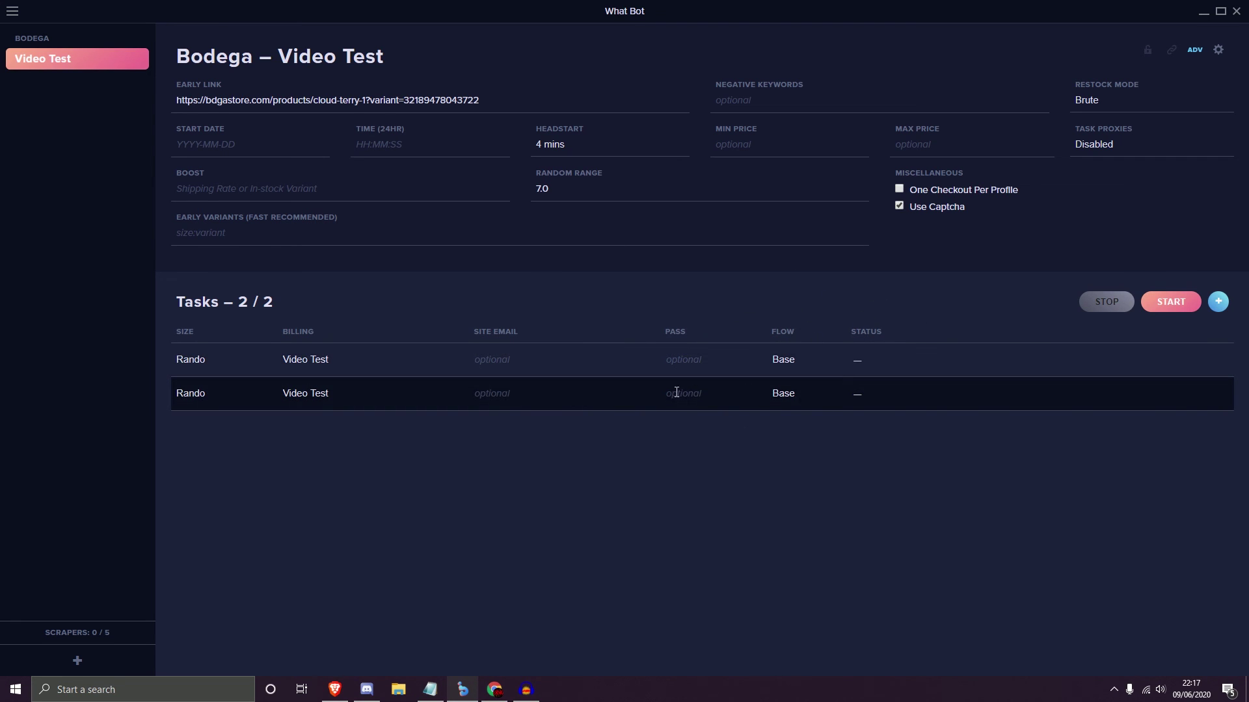
- Delete the second task, then check the Bodega product page in Chrome and minimize it
right_click(939, 398)
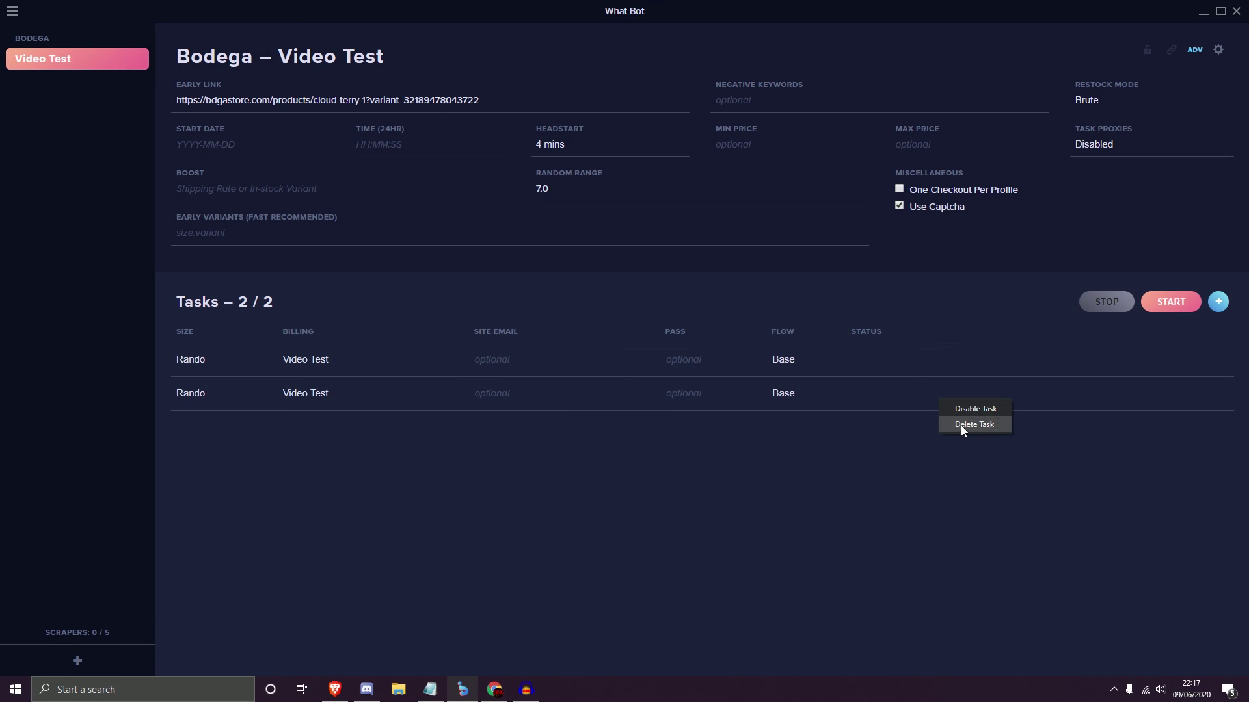
left_click(989, 429)
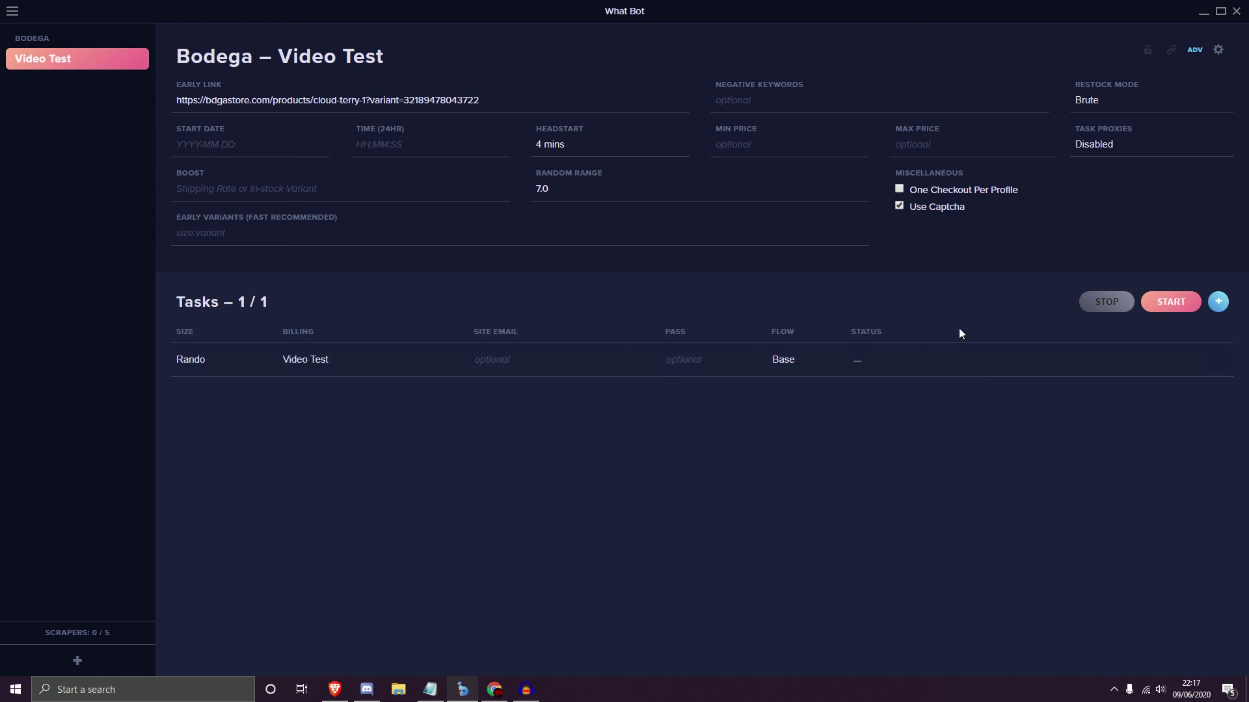
left_click_drag(578, 198, 524, 192)
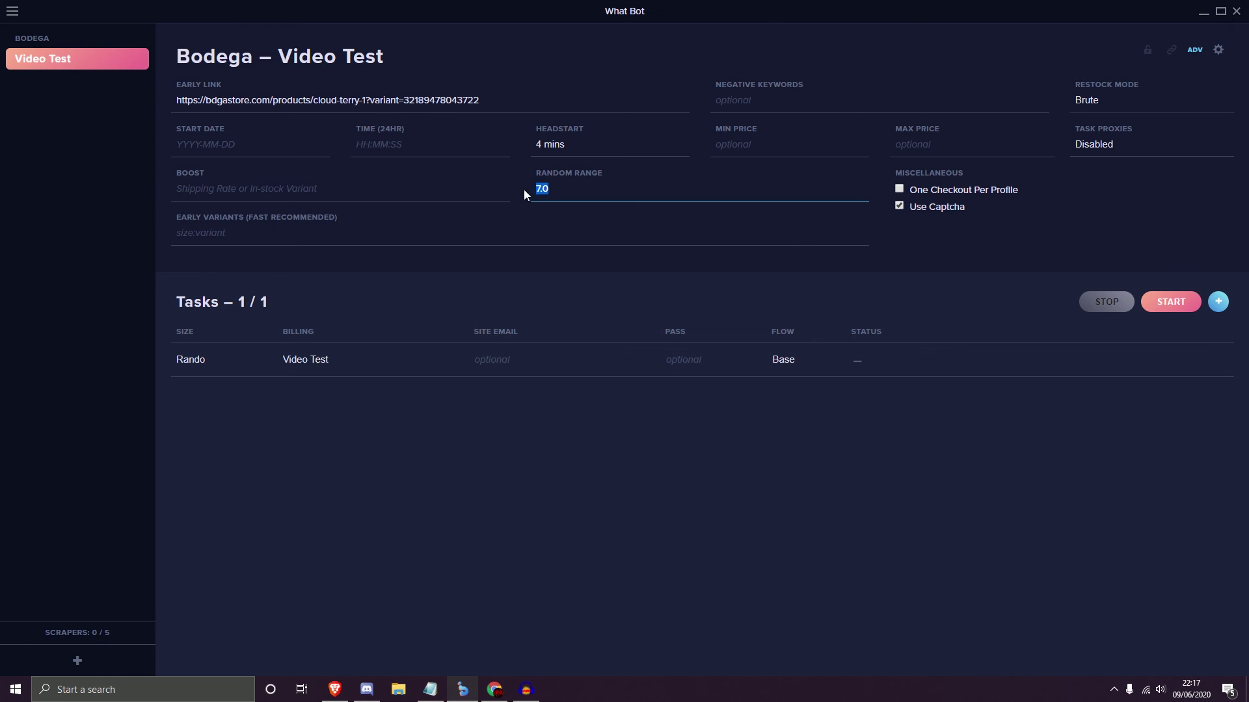
key("End")
left_click(496, 690)
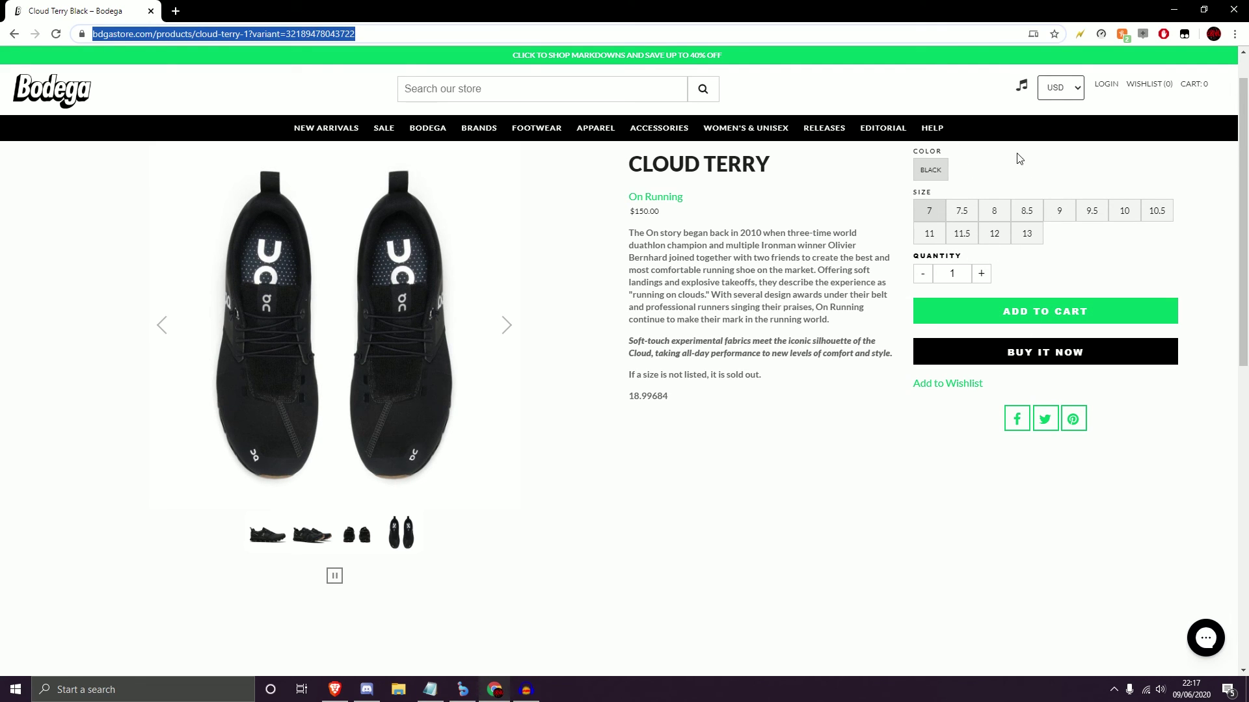
scroll(943, 247, "up", 1)
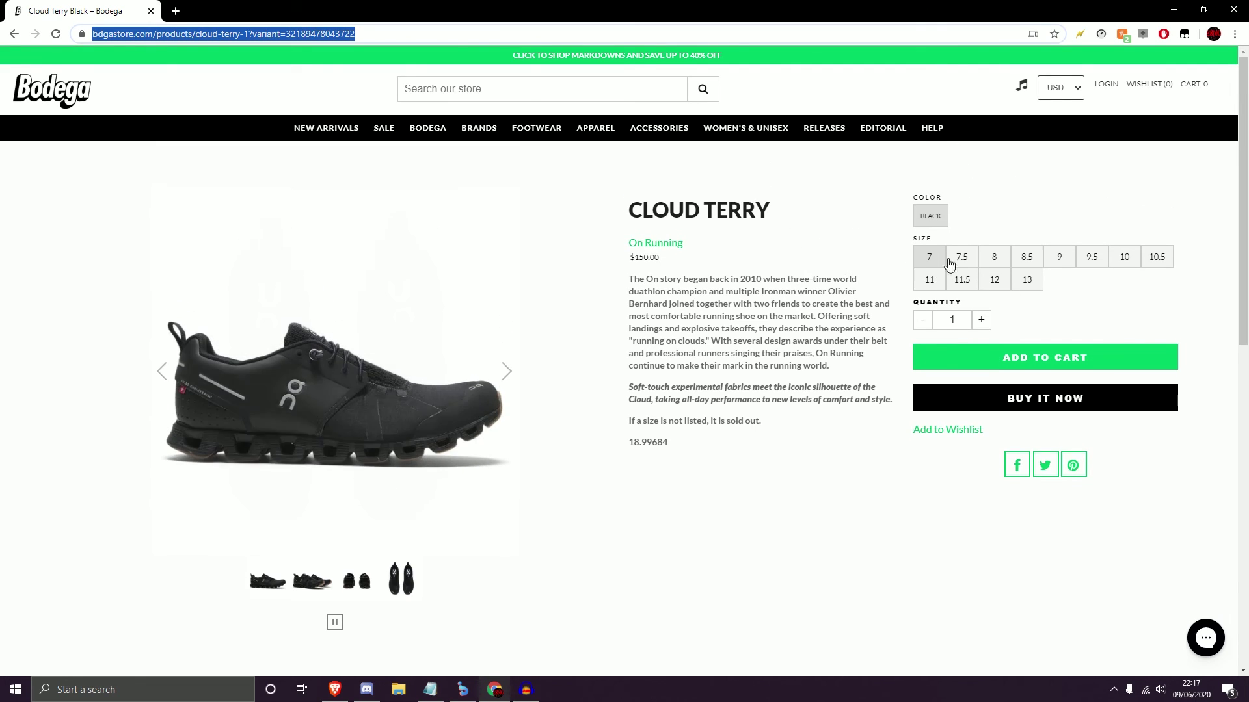
left_click(1174, 9)
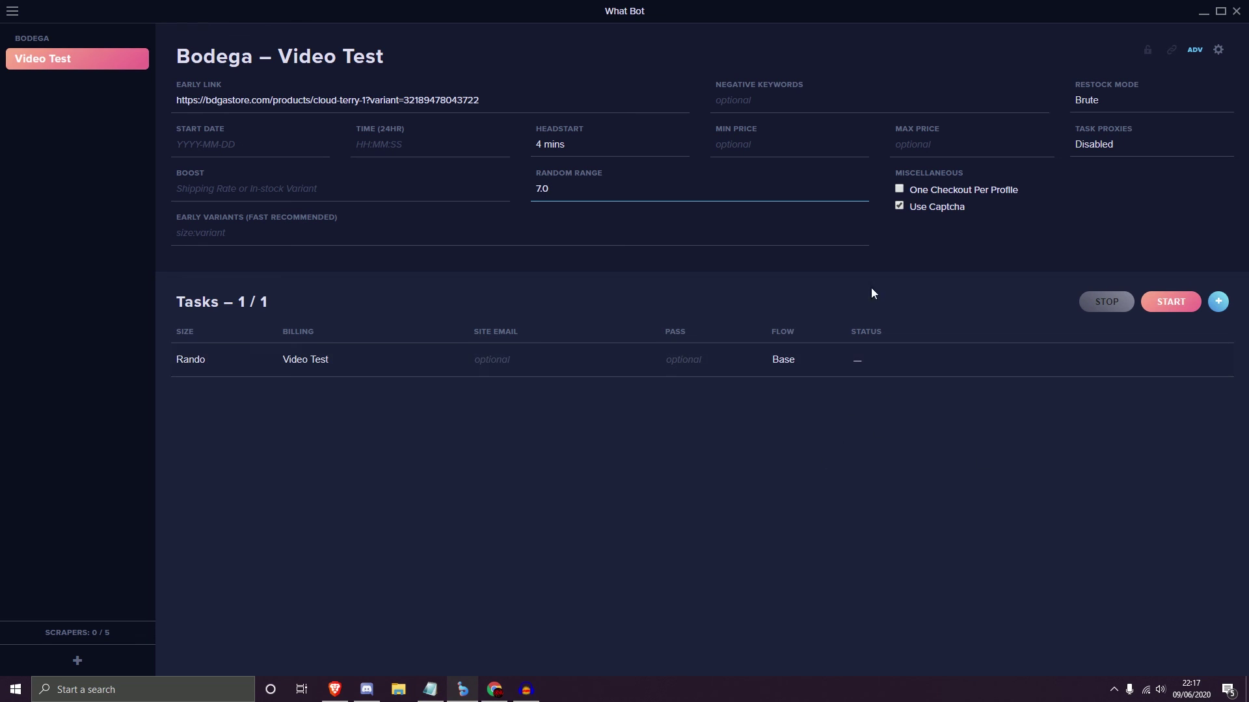
- Keep the Base checkout flow and start the task, stopping and restarting it once
left_click(789, 359)
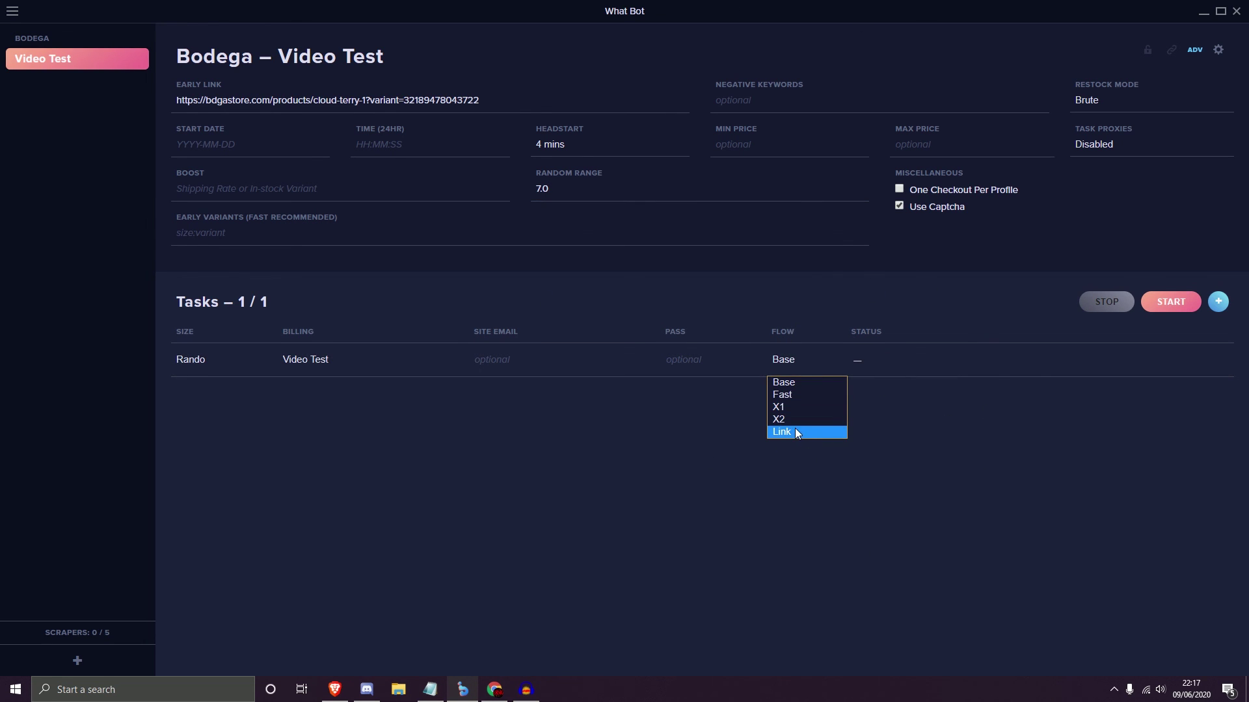
left_click(789, 384)
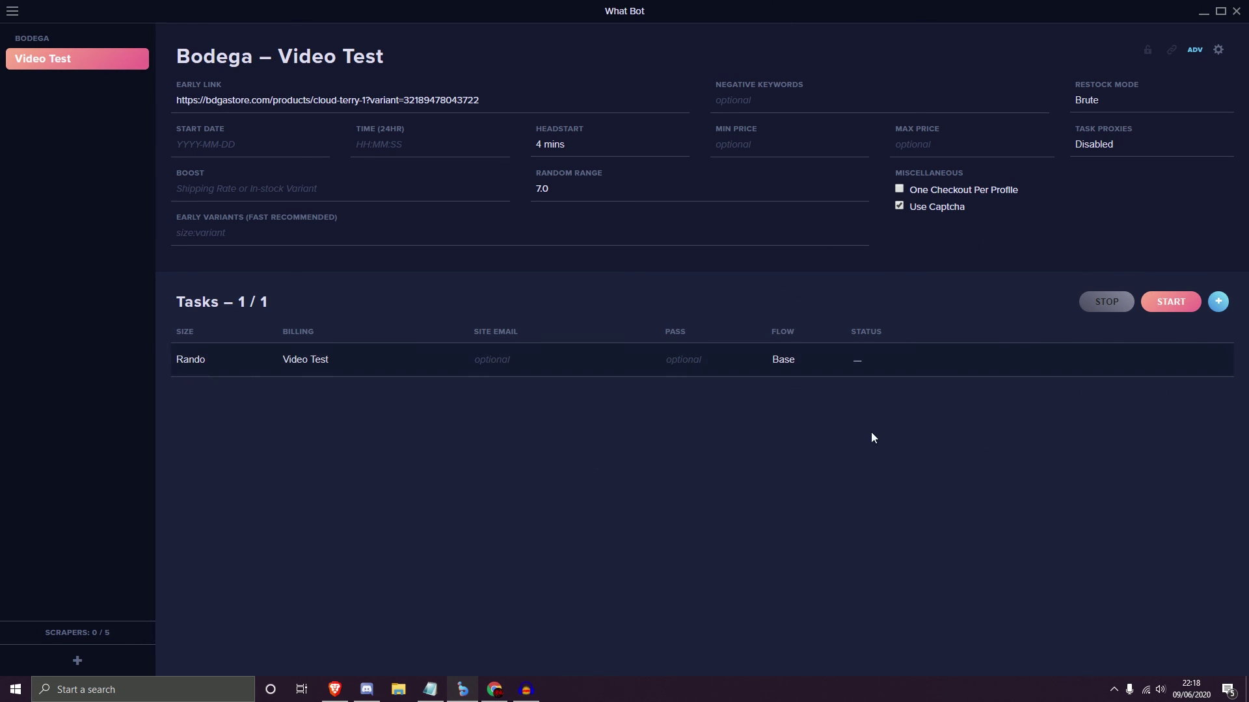
left_click(1172, 301)
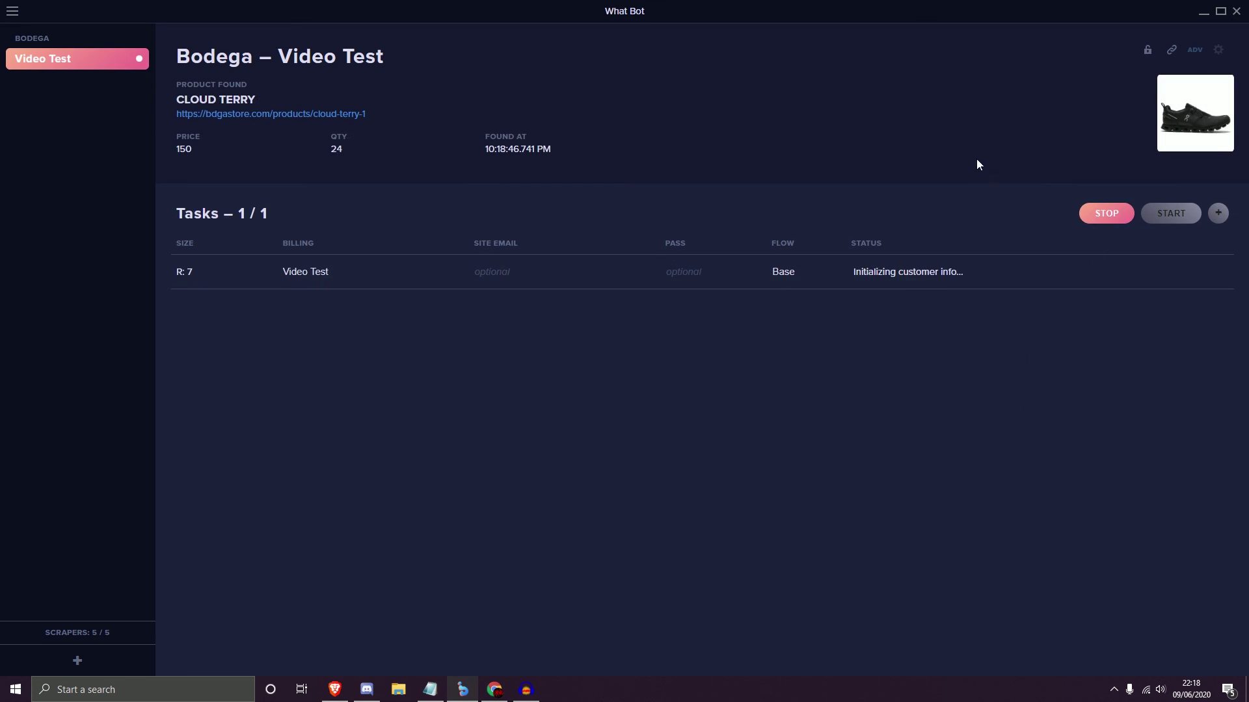
left_click(1105, 209)
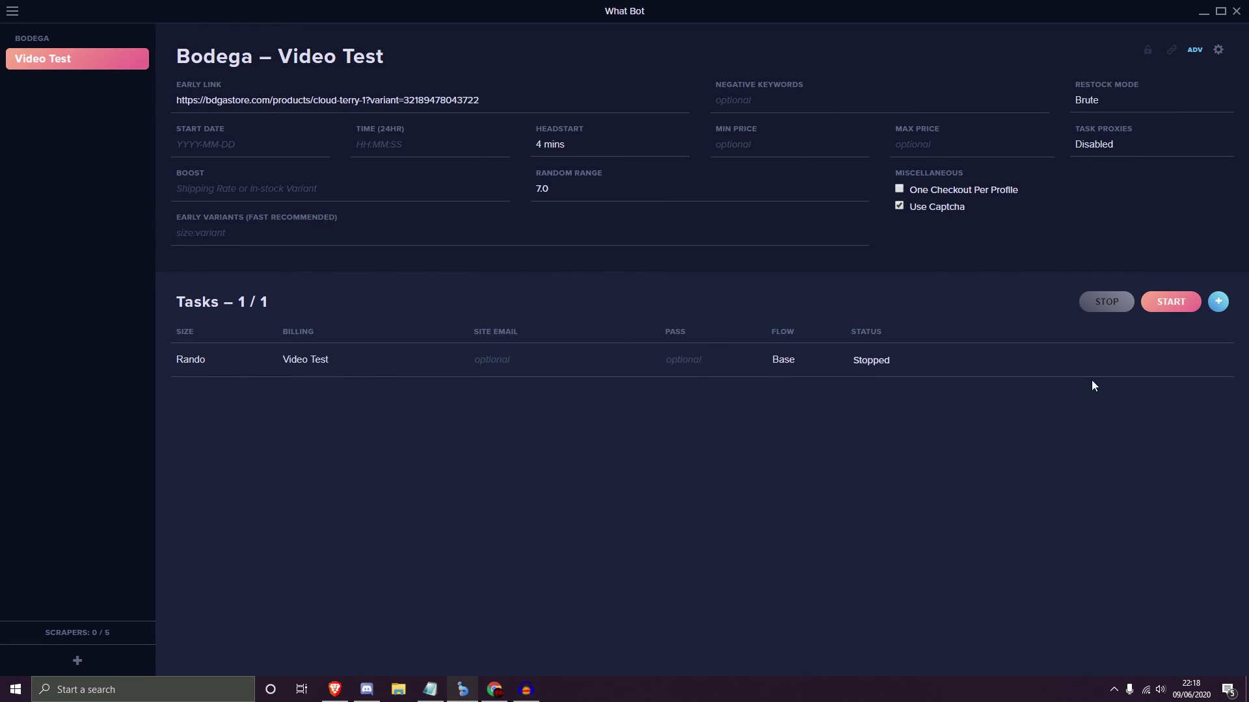
left_click(1143, 310)
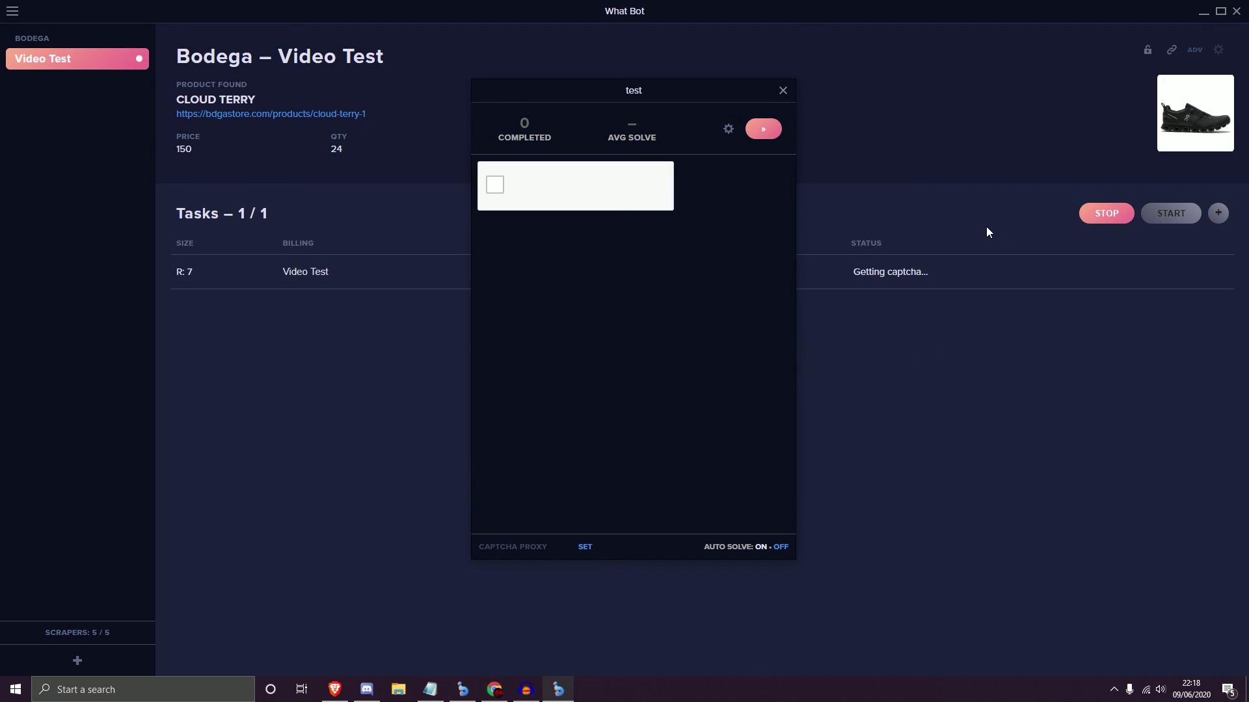
- Solve the test harvester's captcha by selecting the three bicycle tiles and verifying
left_click_drag(633, 97, 510, 45)
left_click(487, 221)
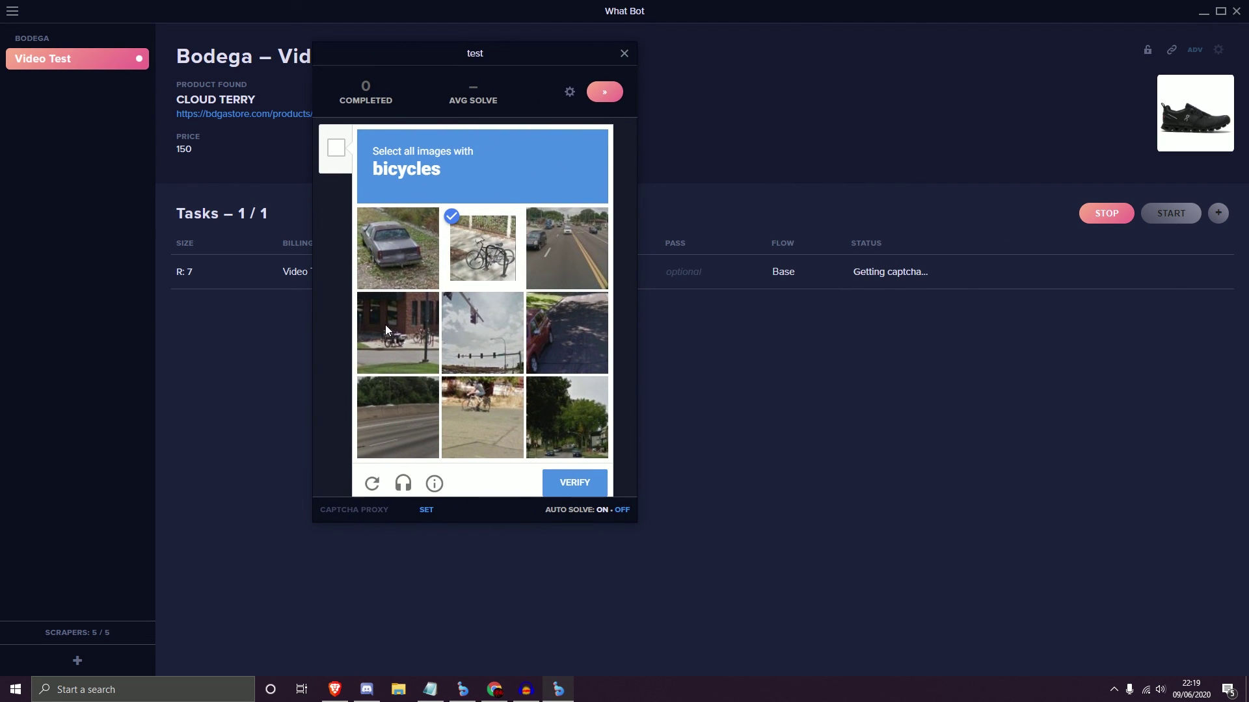
left_click(386, 330)
left_click(479, 416)
left_click(588, 495)
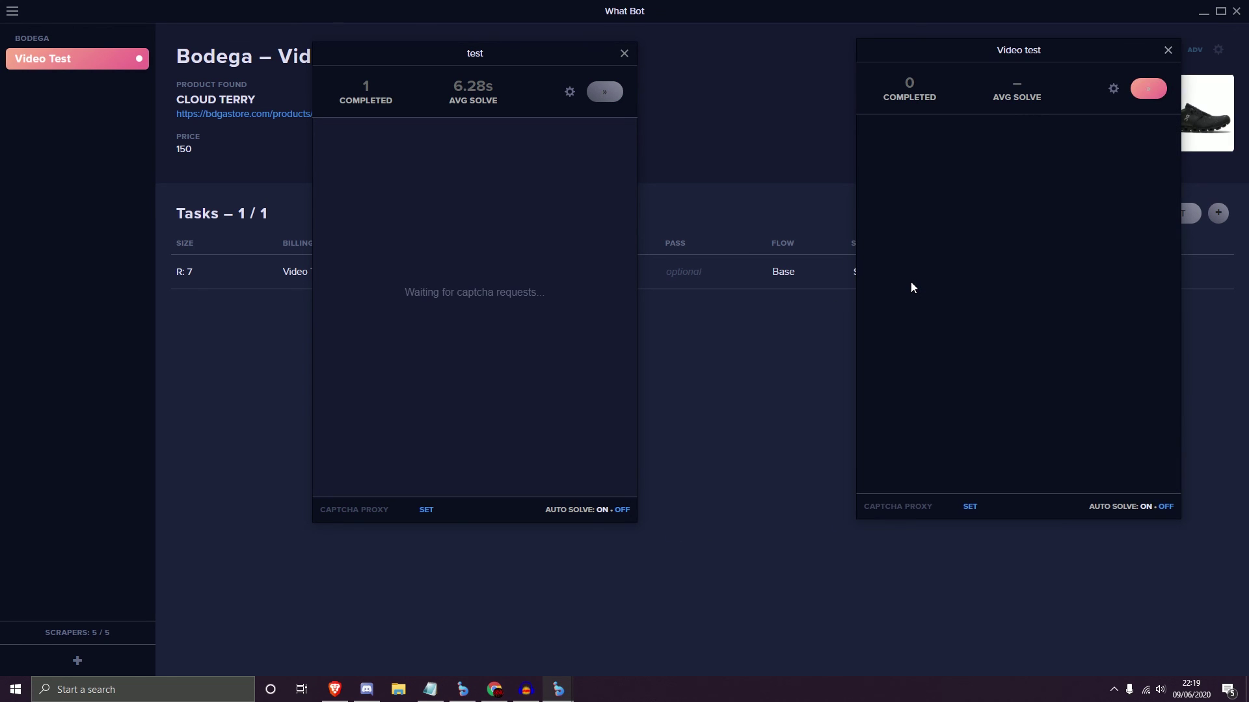
- Close the Video test harvester window and move the test window toward the centre
left_click_drag(1151, 51, 877, 52)
left_click(1016, 64)
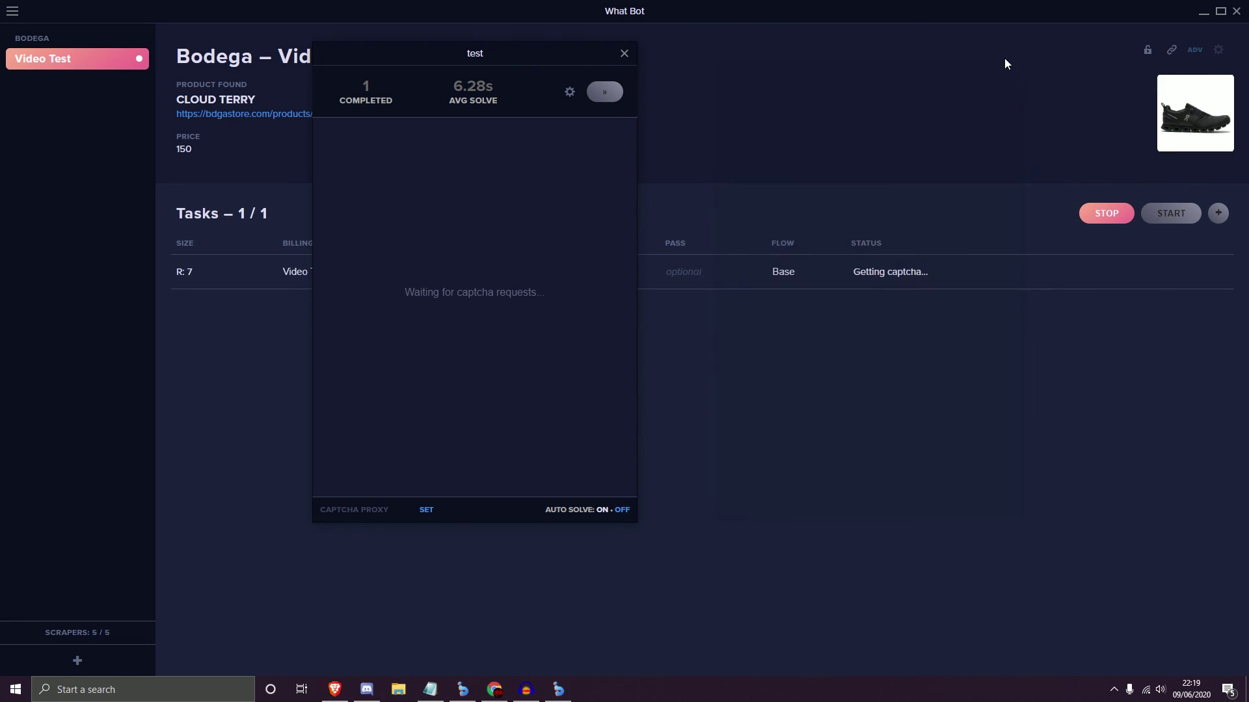
left_click_drag(560, 64, 650, 98)
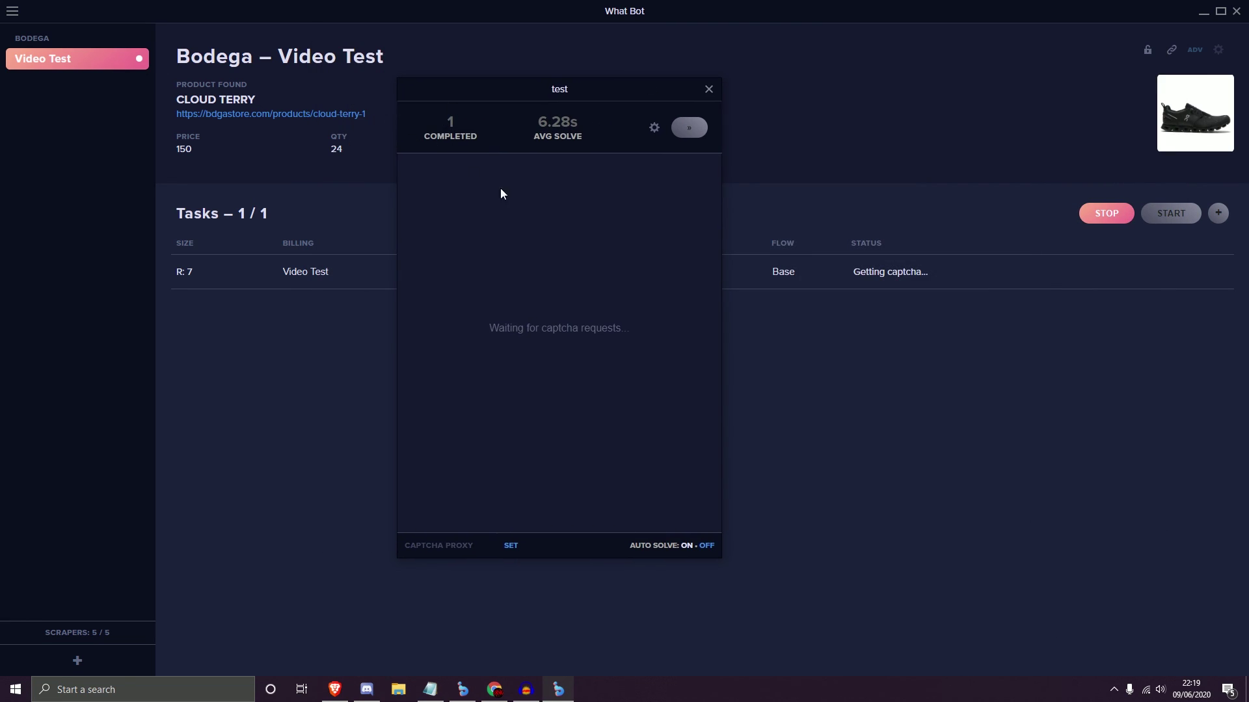